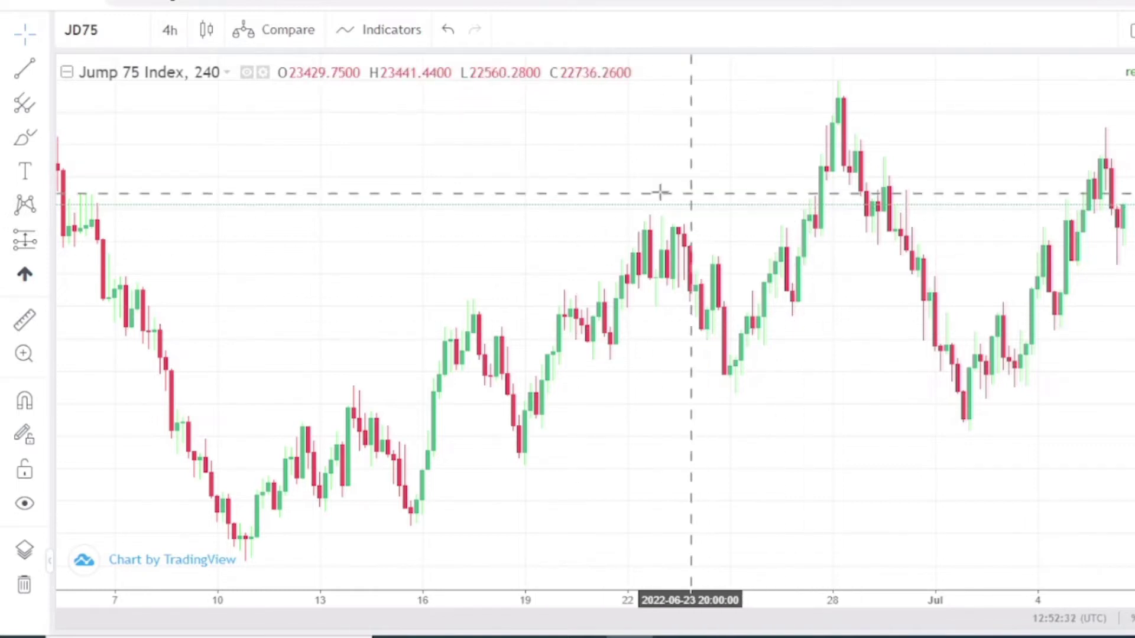
Search the indicator library for "su" and add the SuperTrend indicator to the Jump 75 Index chart
left_click_drag(747, 257, 678, 268)
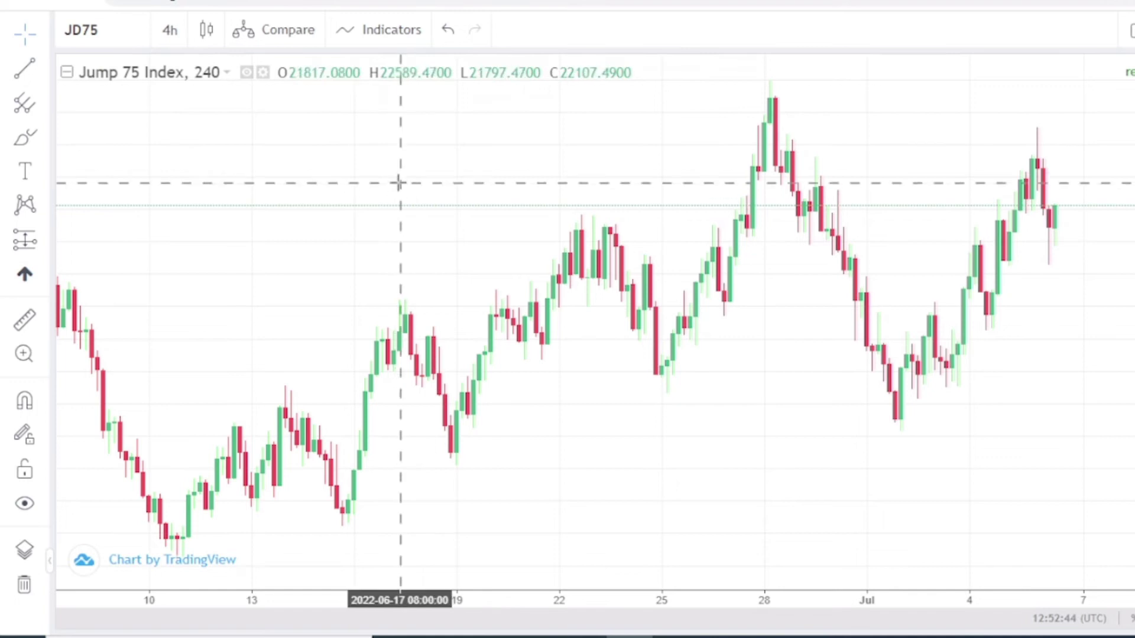
left_click(390, 36)
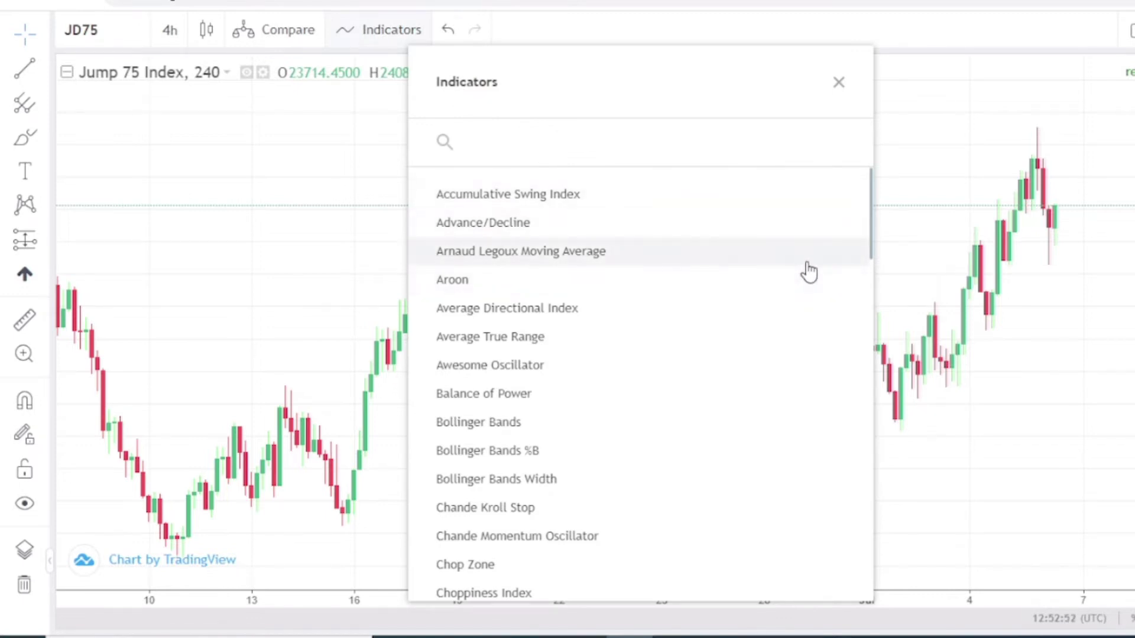
scroll(808, 278, "down", 1)
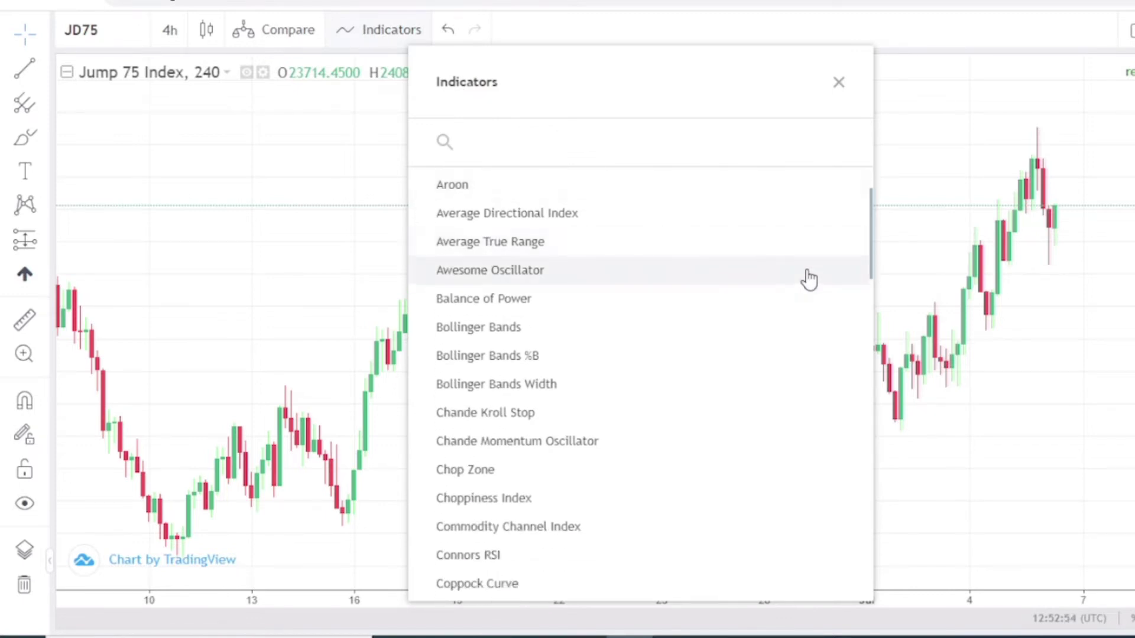
scroll(807, 277, "up", 1)
left_click(615, 142)
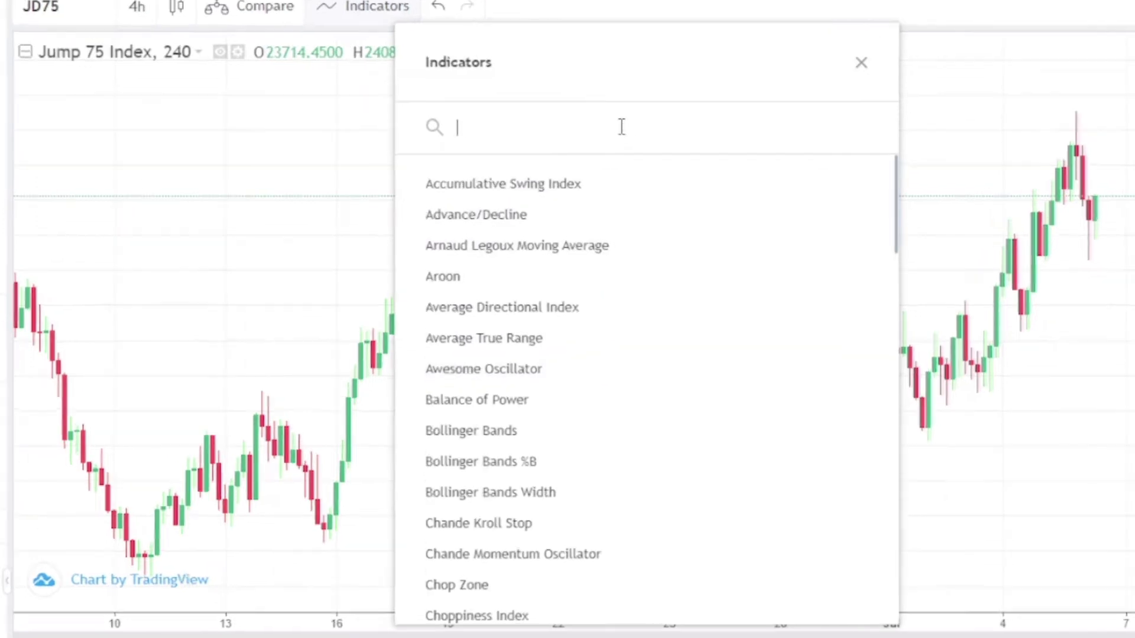
type("su")
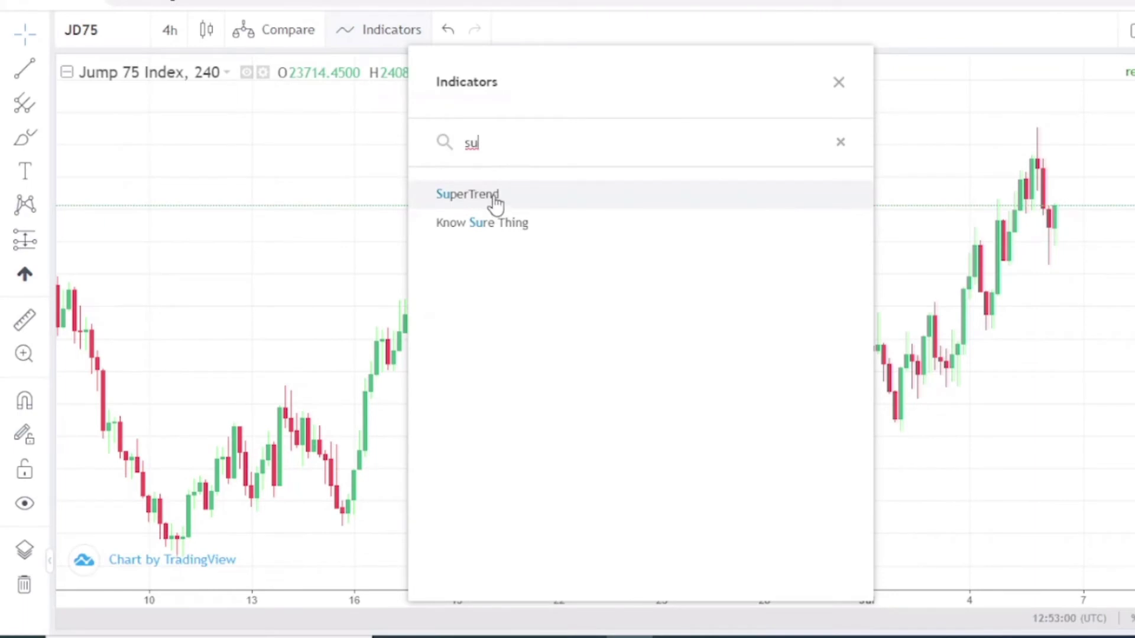
left_click(497, 202)
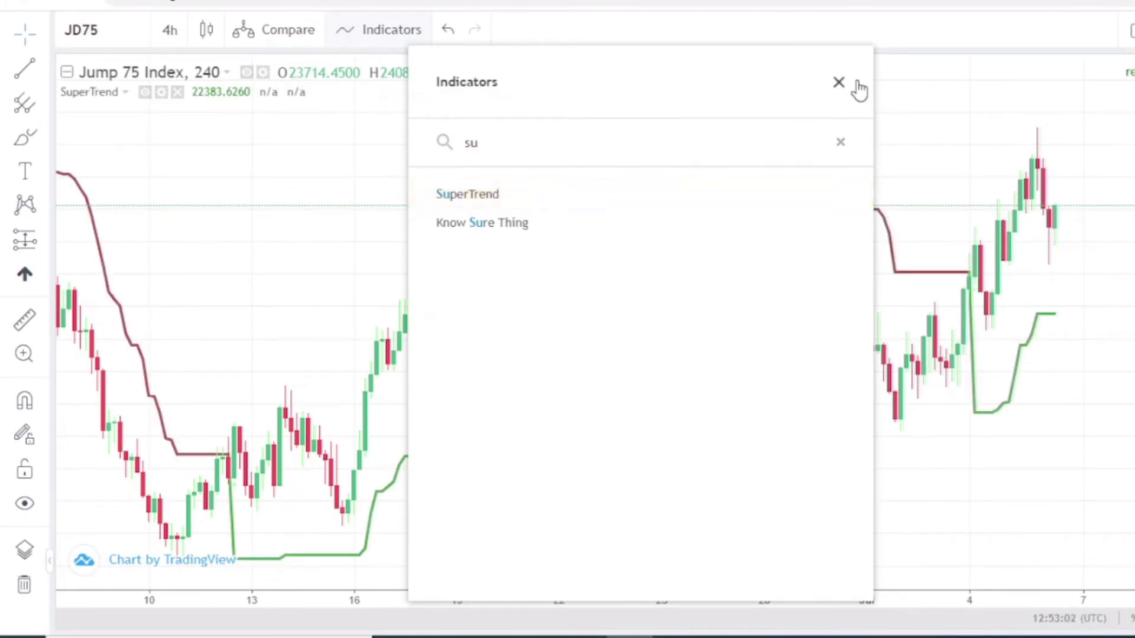
left_click(839, 82)
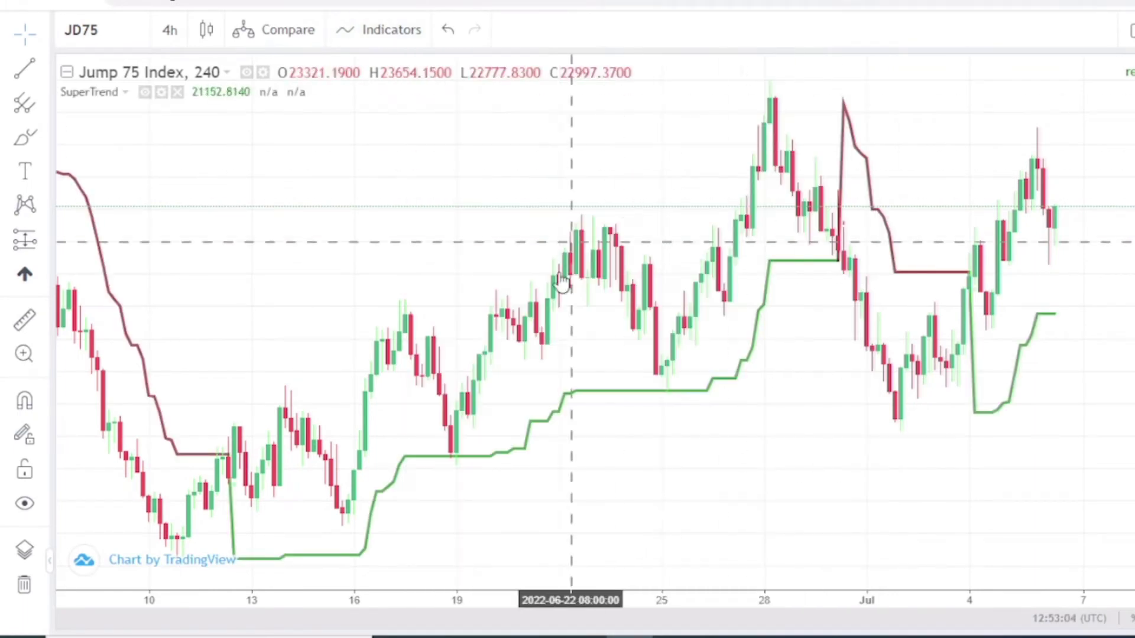
Set the SuperTrend indicator's length to 21, keeping the factor at 3
left_click_drag(721, 367, 805, 347)
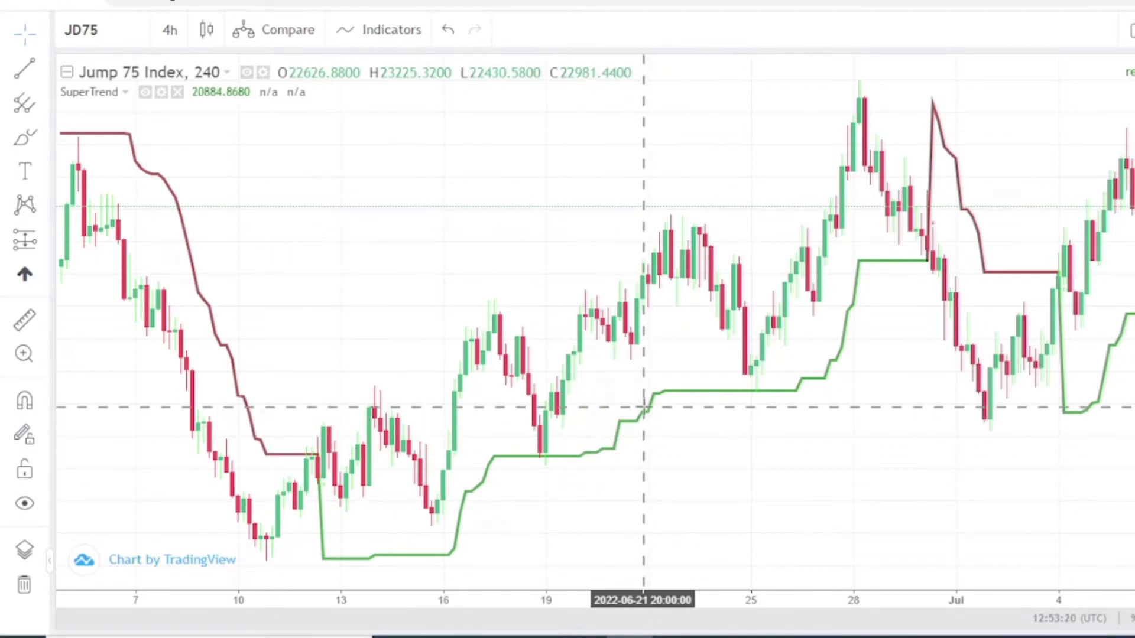
left_click_drag(643, 408, 670, 388)
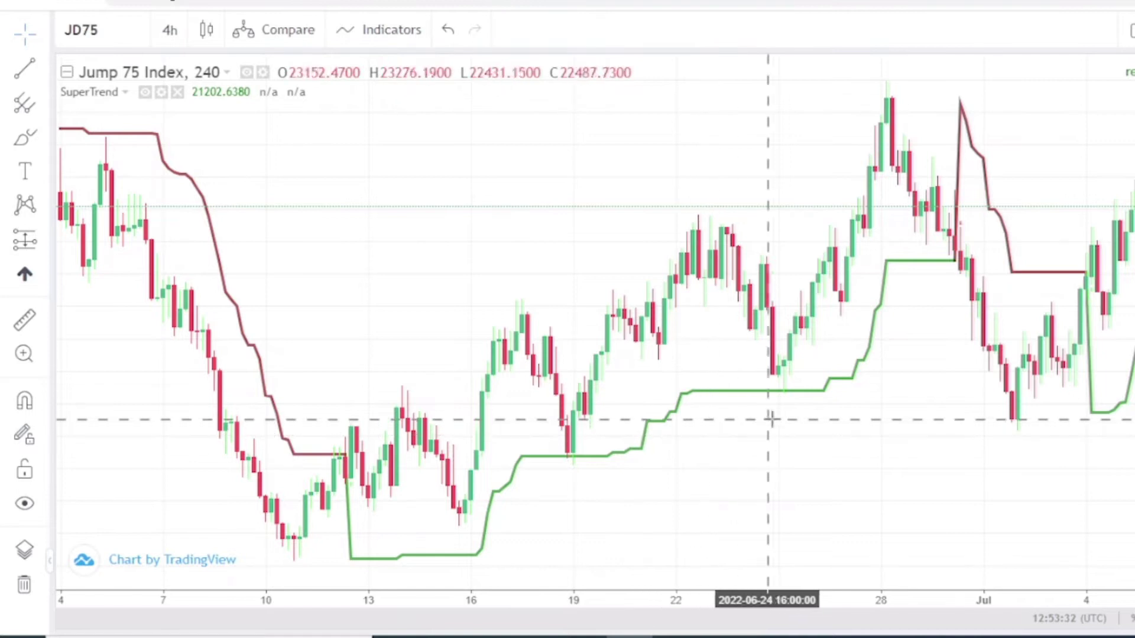
scroll(573, 255, "left", 8)
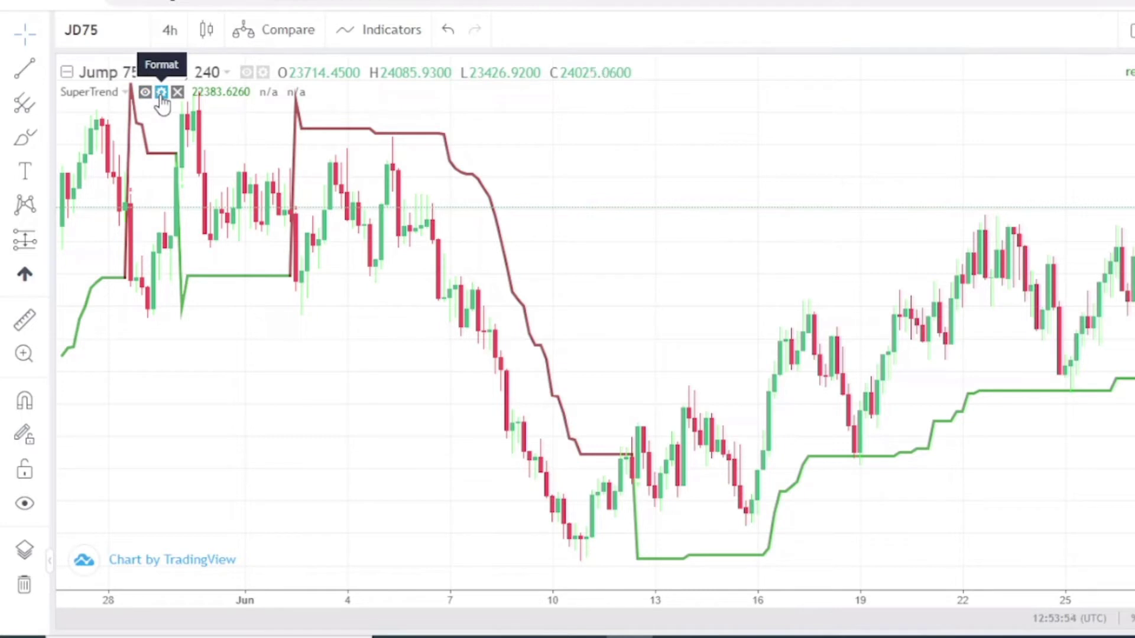
left_click(161, 93)
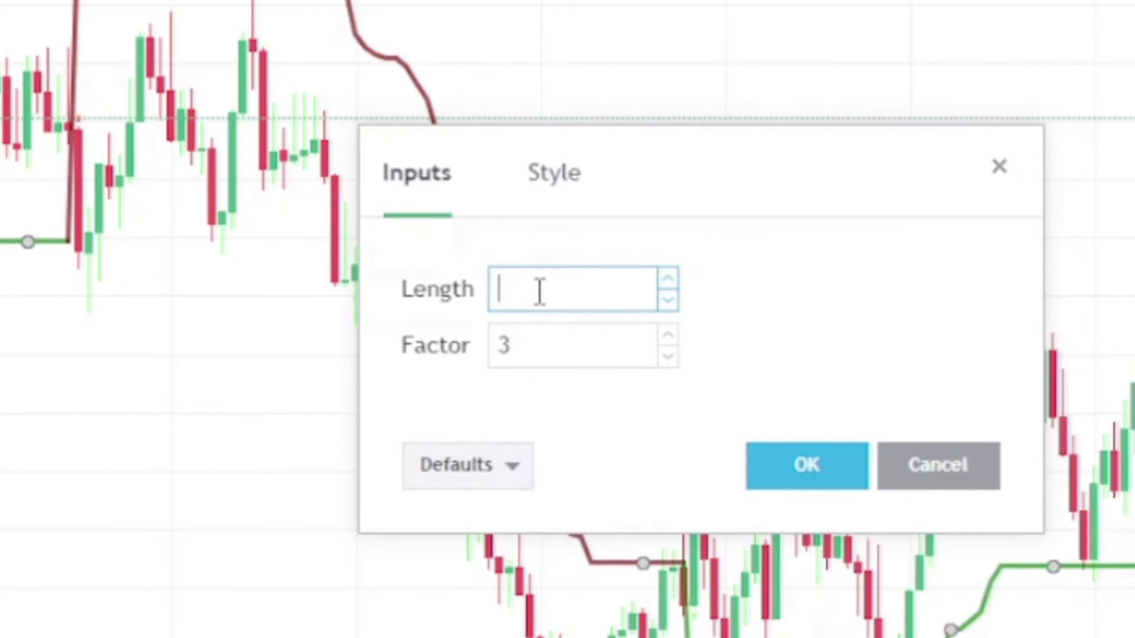
type("21")
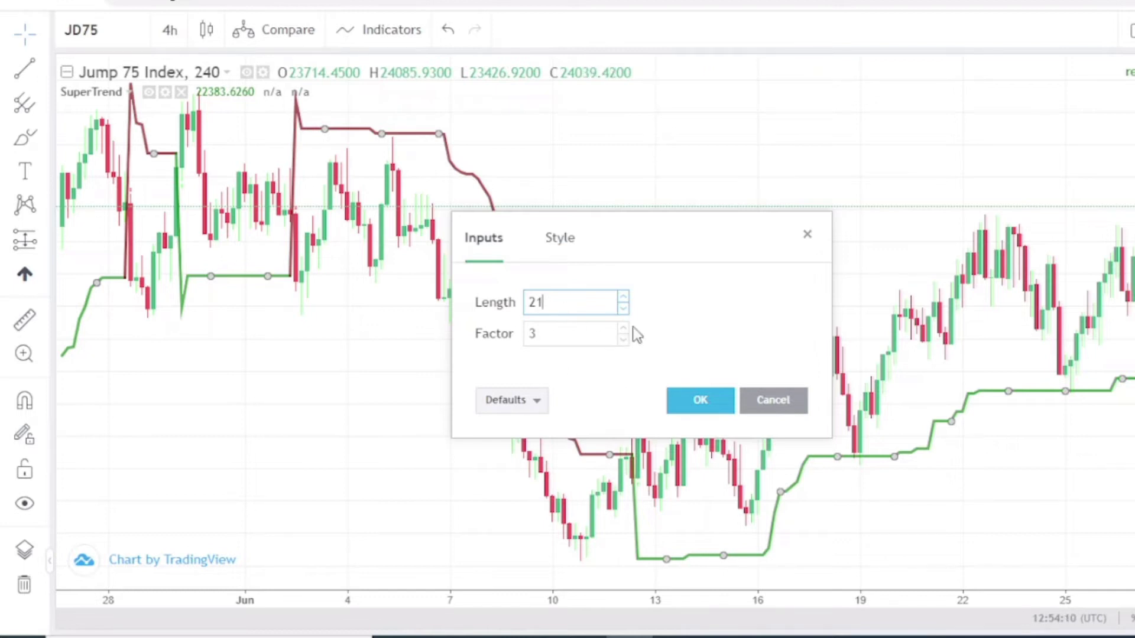
left_click(700, 409)
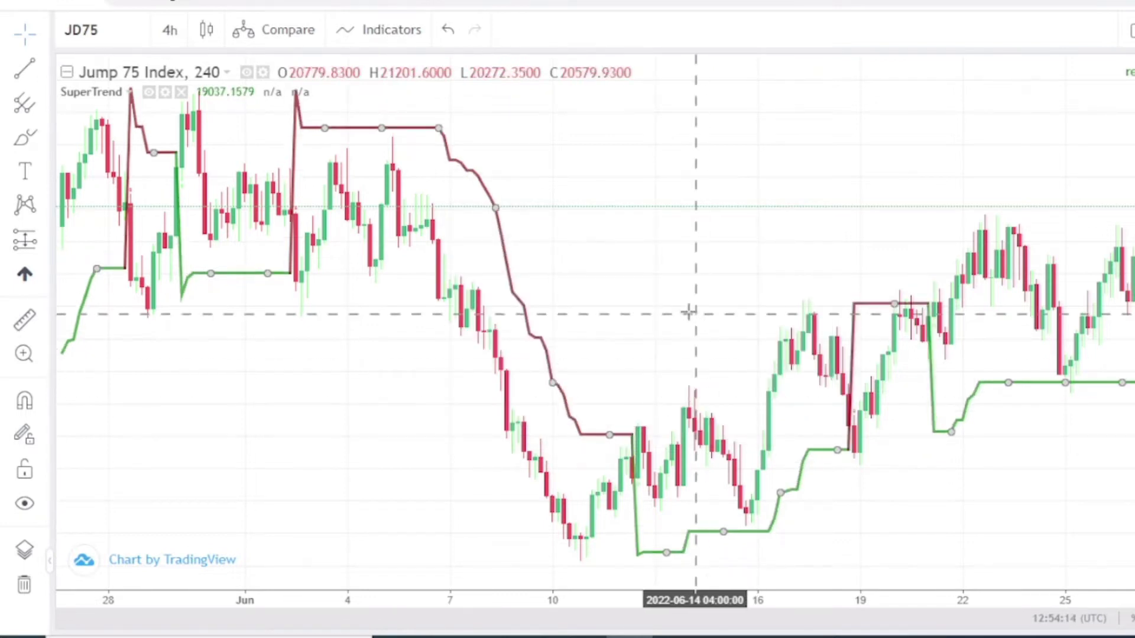
left_click(676, 284)
Search the indicator library for "par" and add the Parabolic SAR indicator to the chart
left_click_drag(706, 294, 573, 261)
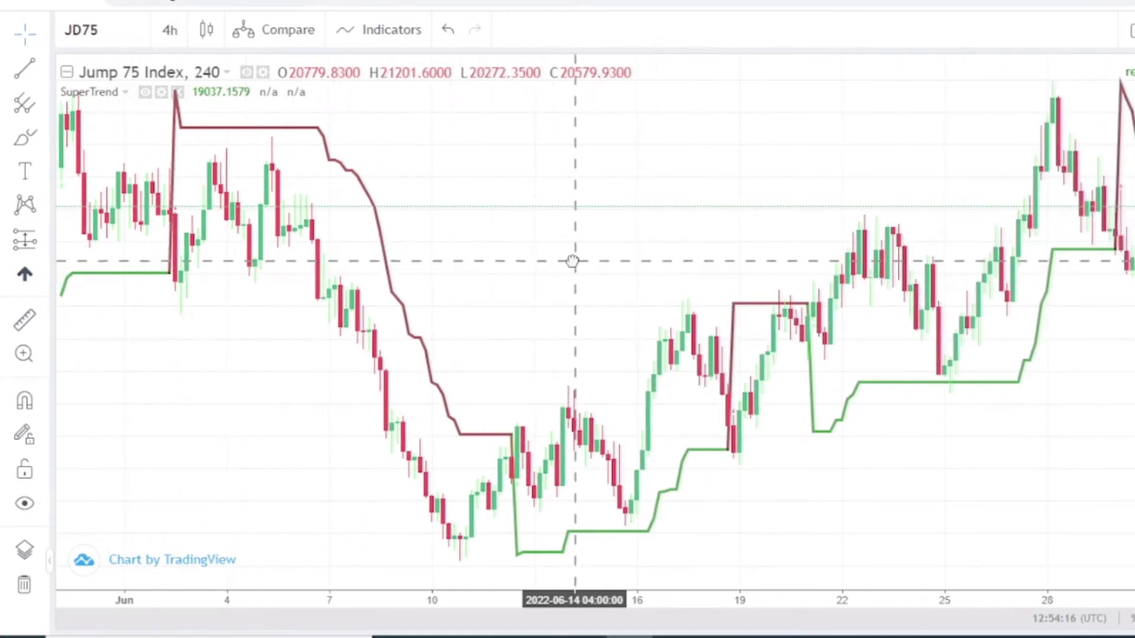
left_click_drag(752, 251, 687, 249)
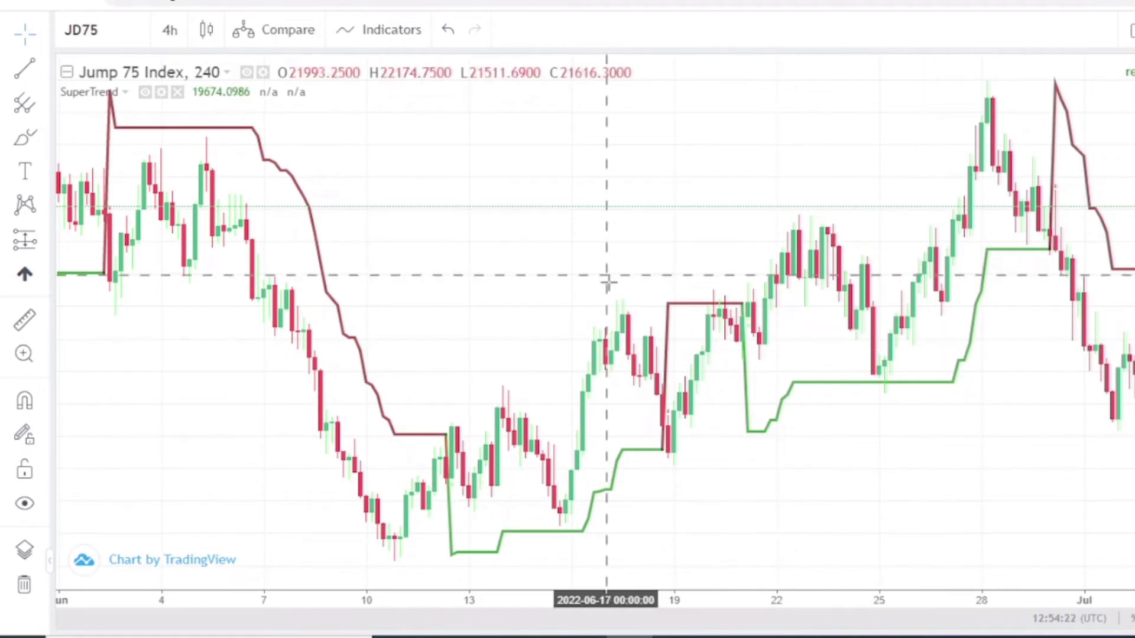
left_click_drag(668, 245, 581, 242)
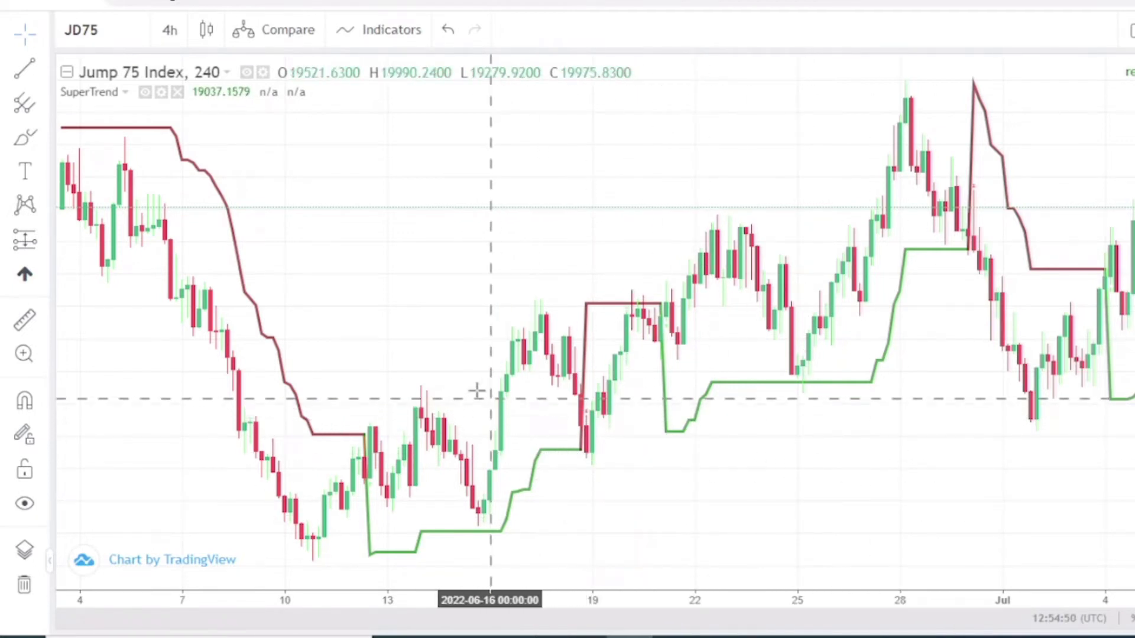
left_click_drag(476, 390, 628, 372)
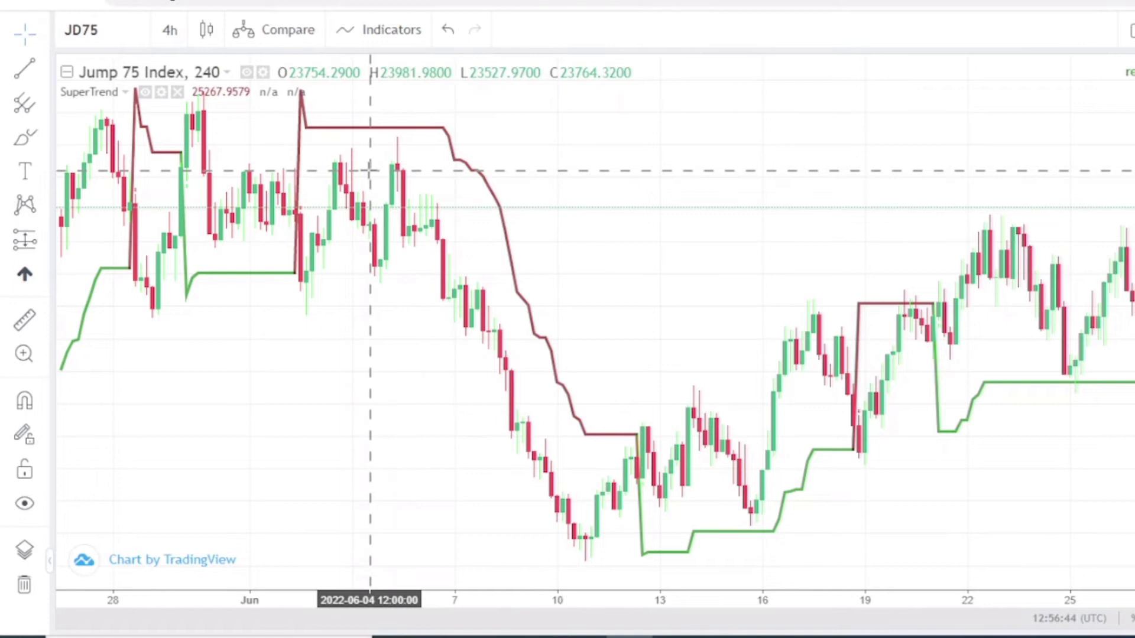
left_click(398, 36)
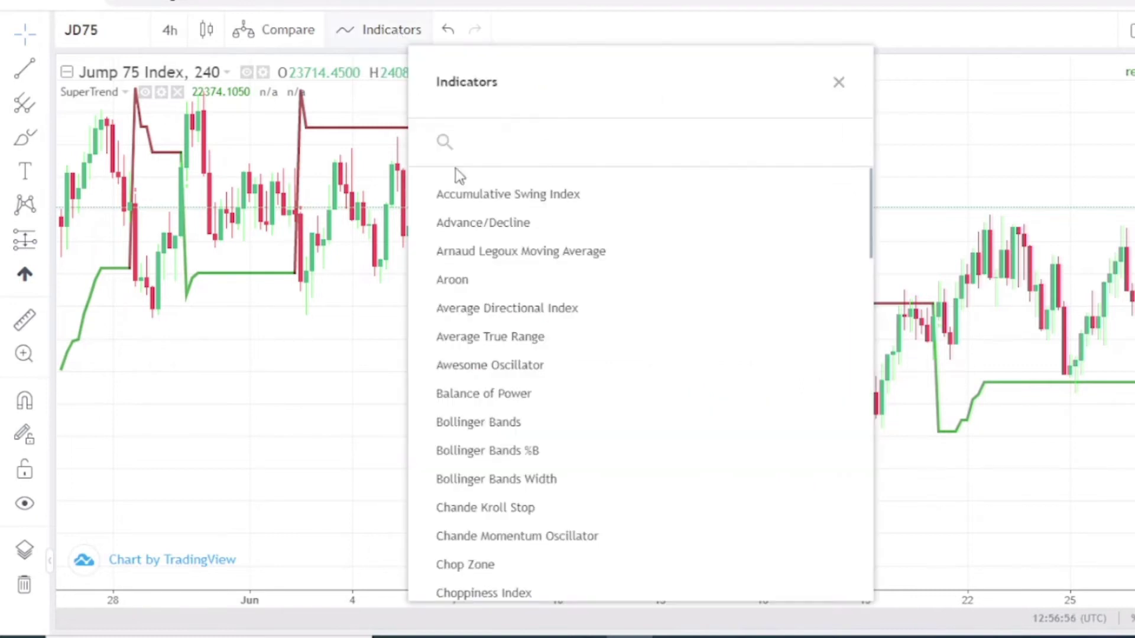
type("par")
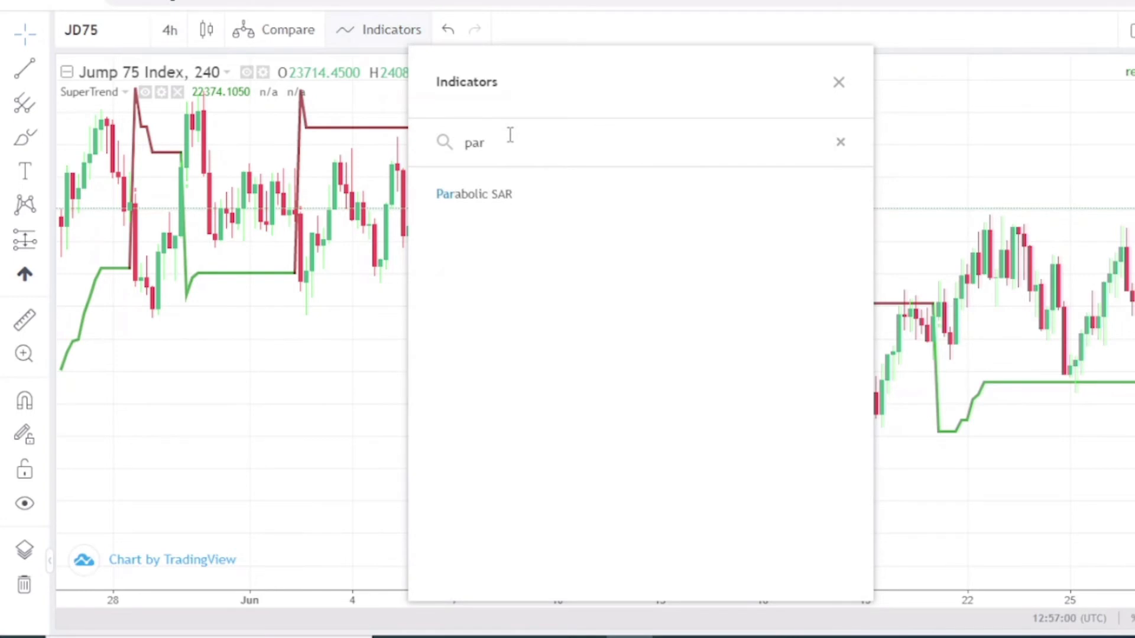
left_click(508, 197)
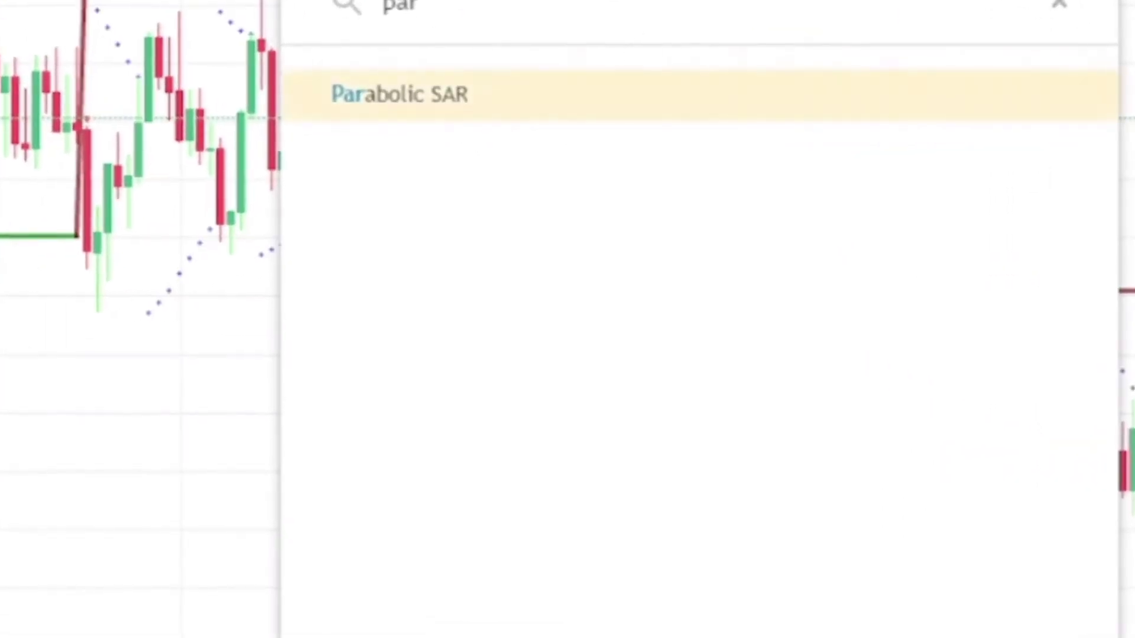
key("Escape")
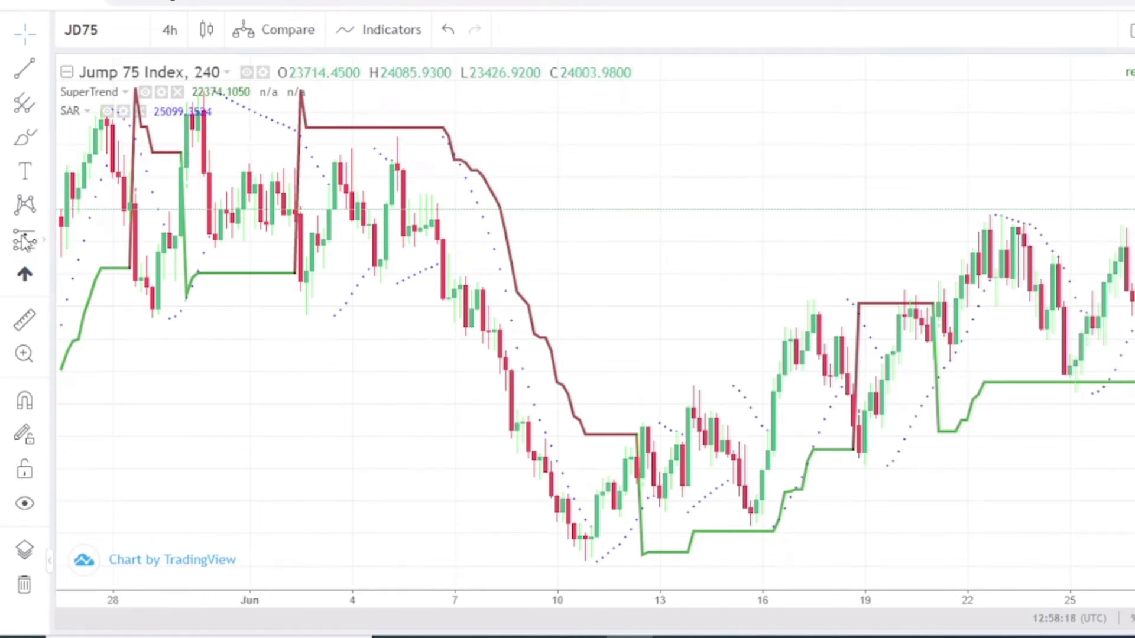
Place a Short Position drawing at the early June 5 peak and extend its target to about 8%
left_click(45, 241)
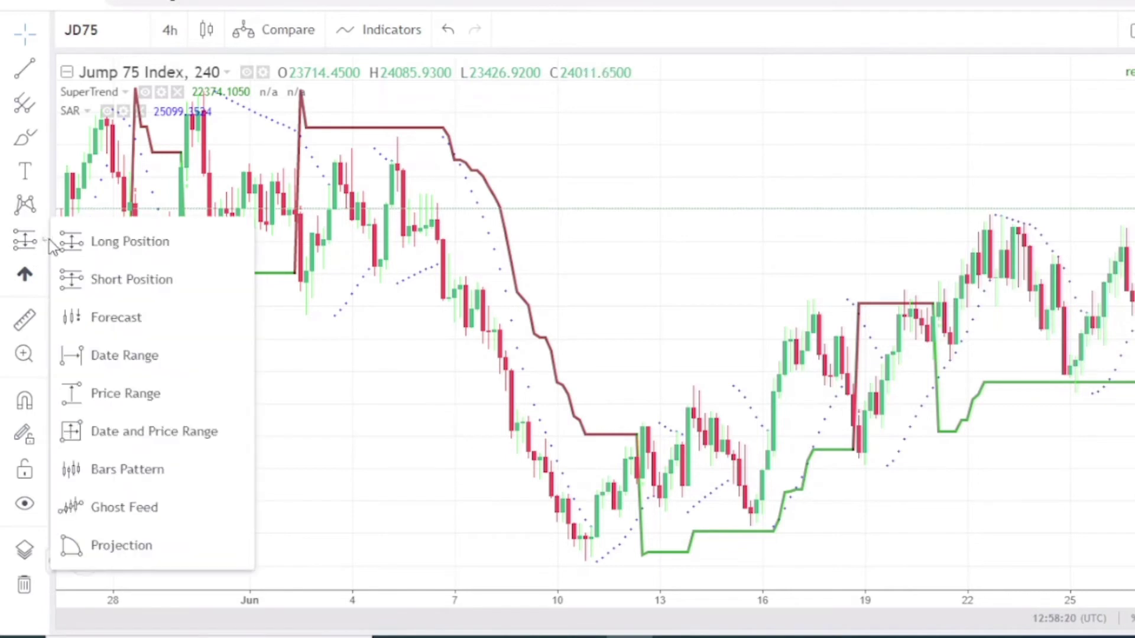
left_click(141, 281)
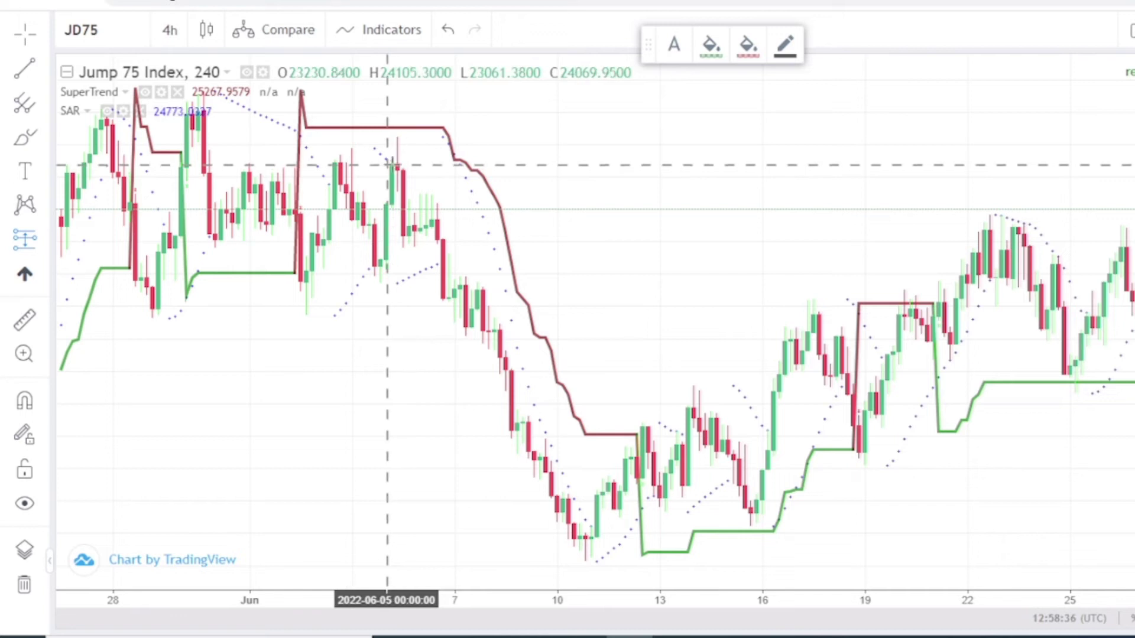
left_click(399, 167)
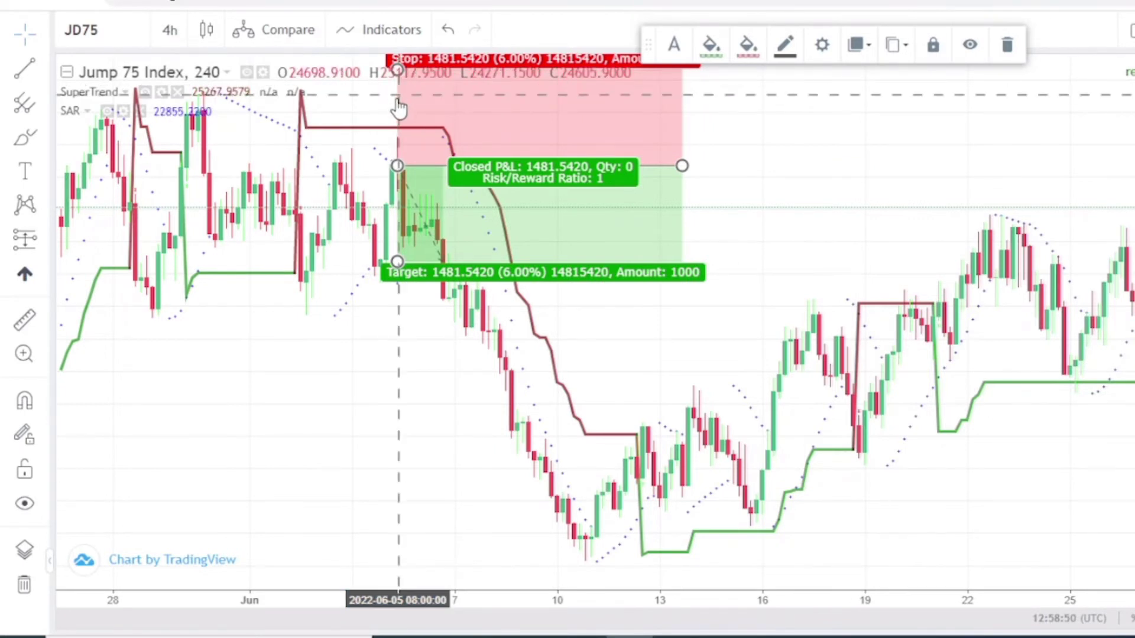
mouse_move(430, 139)
left_mouse_down()
mouse_move(427, 153)
mouse_move(424, 138)
left_mouse_up()
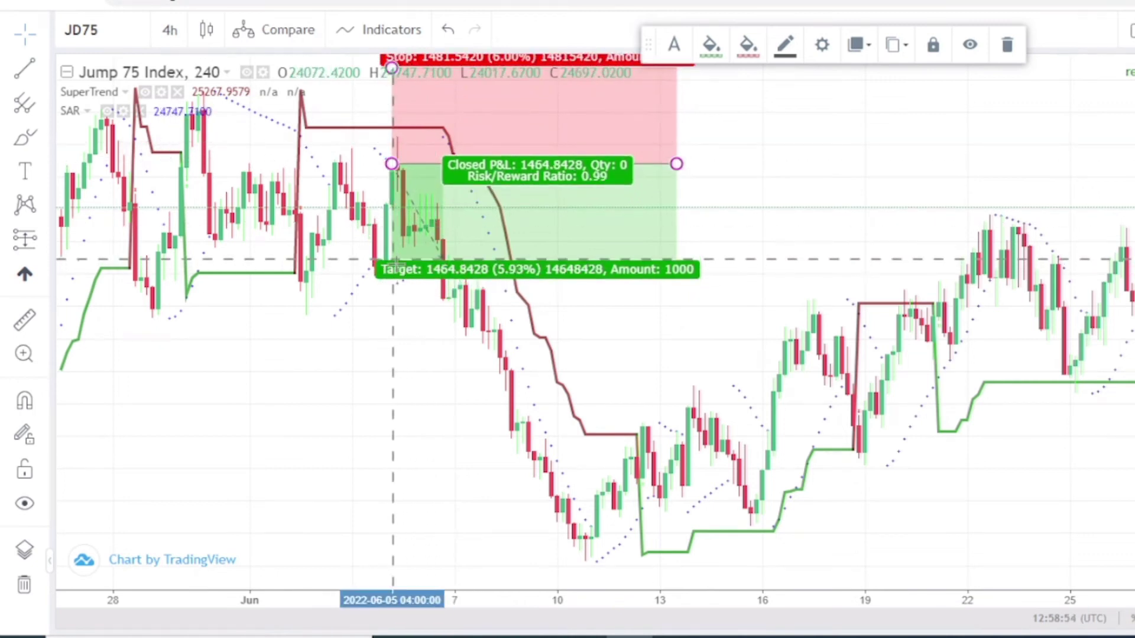
left_click_drag(393, 260, 384, 292)
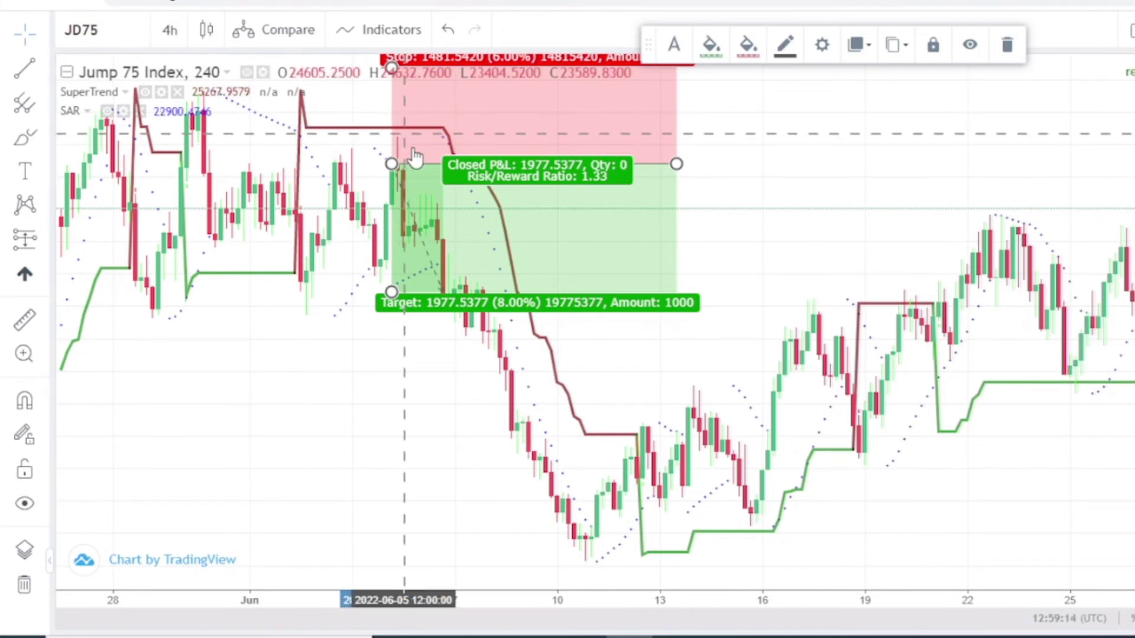
Tighten the short position's stop to about 2.13%, with its entry realigned to the June 5 peak
mouse_move(404, 75)
left_mouse_down()
mouse_move(387, 127)
mouse_move(391, 175)
left_mouse_up()
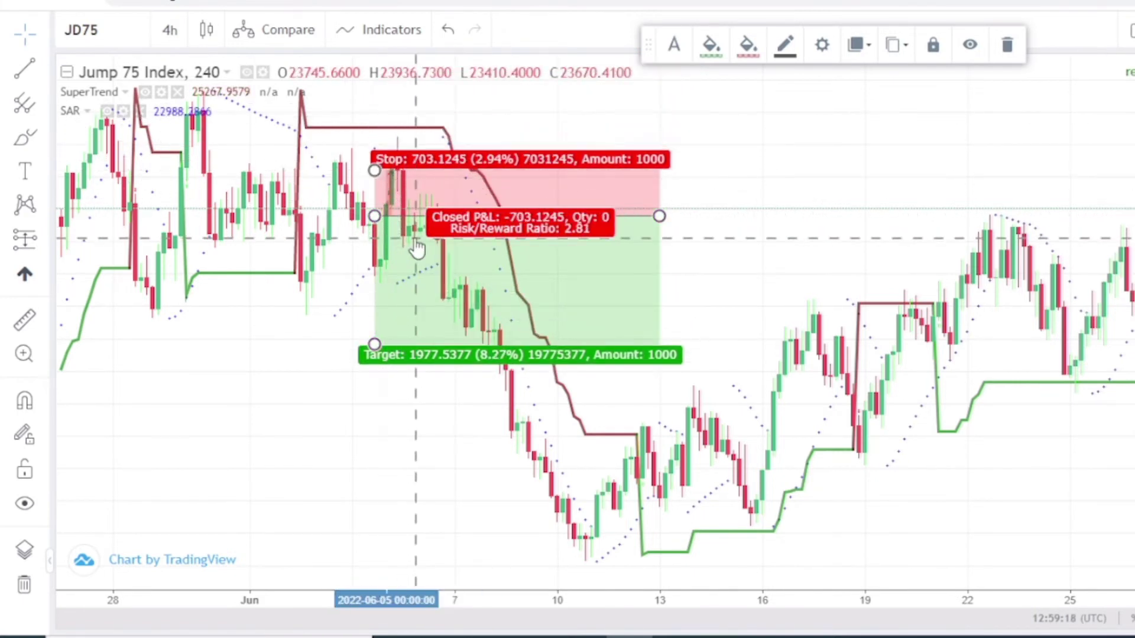
mouse_move(405, 242)
left_mouse_down()
mouse_move(433, 185)
mouse_move(423, 175)
left_mouse_up()
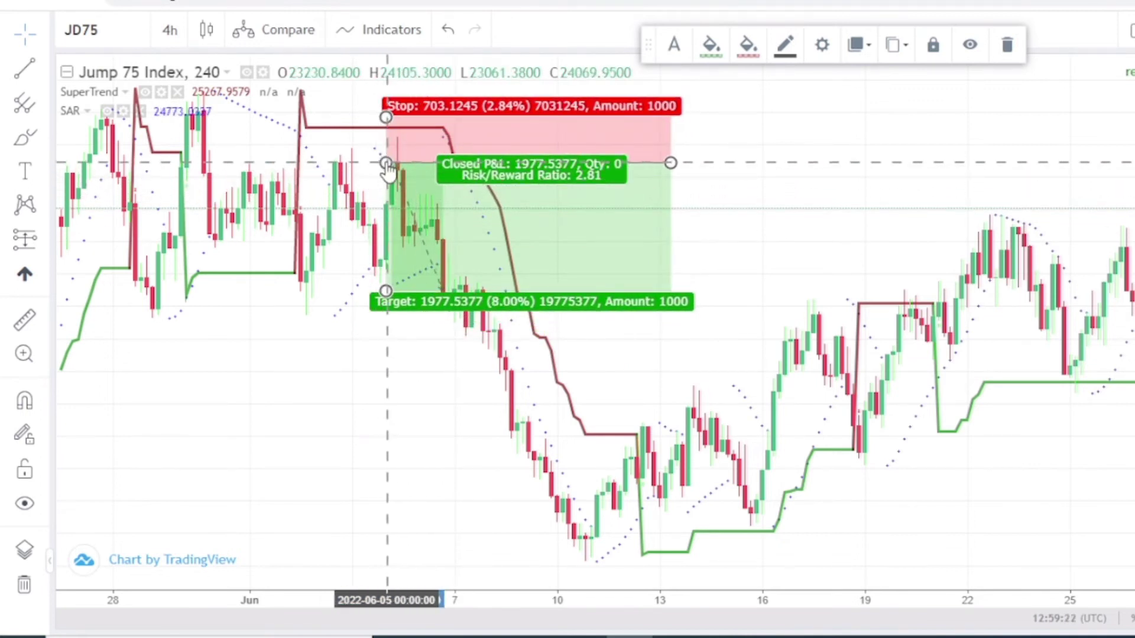
left_click_drag(388, 121, 389, 132)
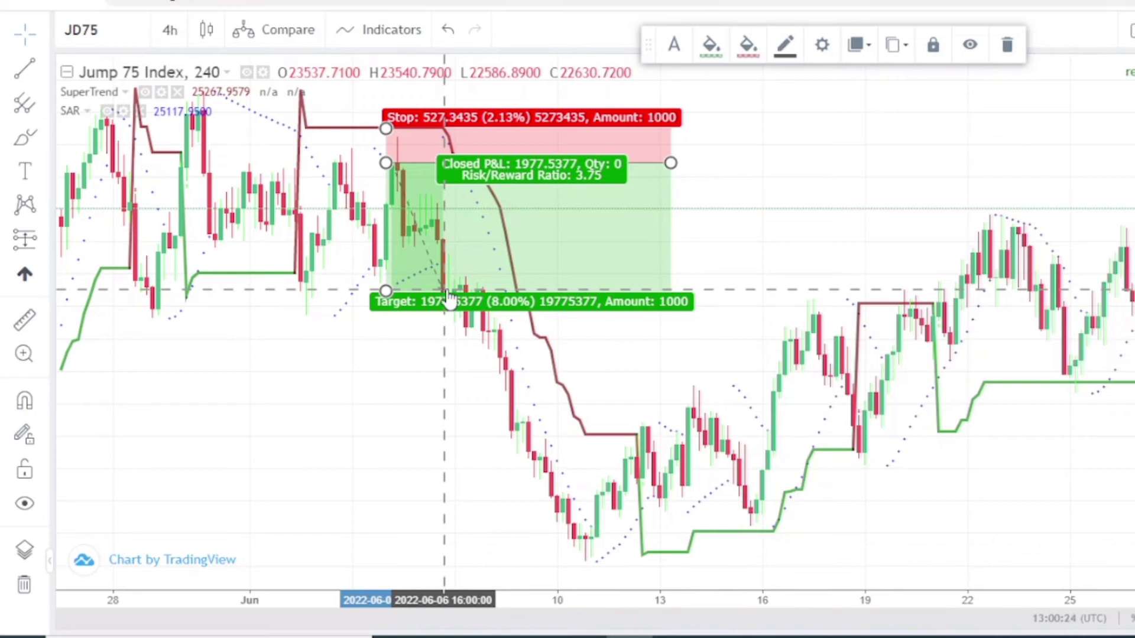
Move the short position down to the June 6–7 decline and tighten its stop to about 1.83%
left_click_drag(424, 173, 433, 277)
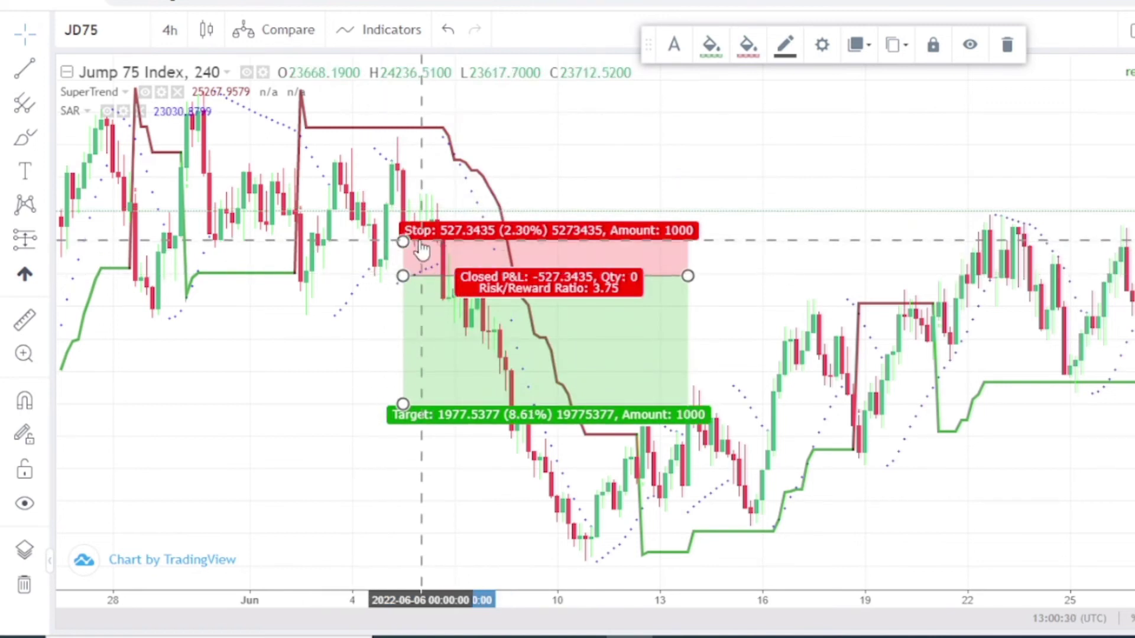
left_click_drag(444, 273, 428, 300)
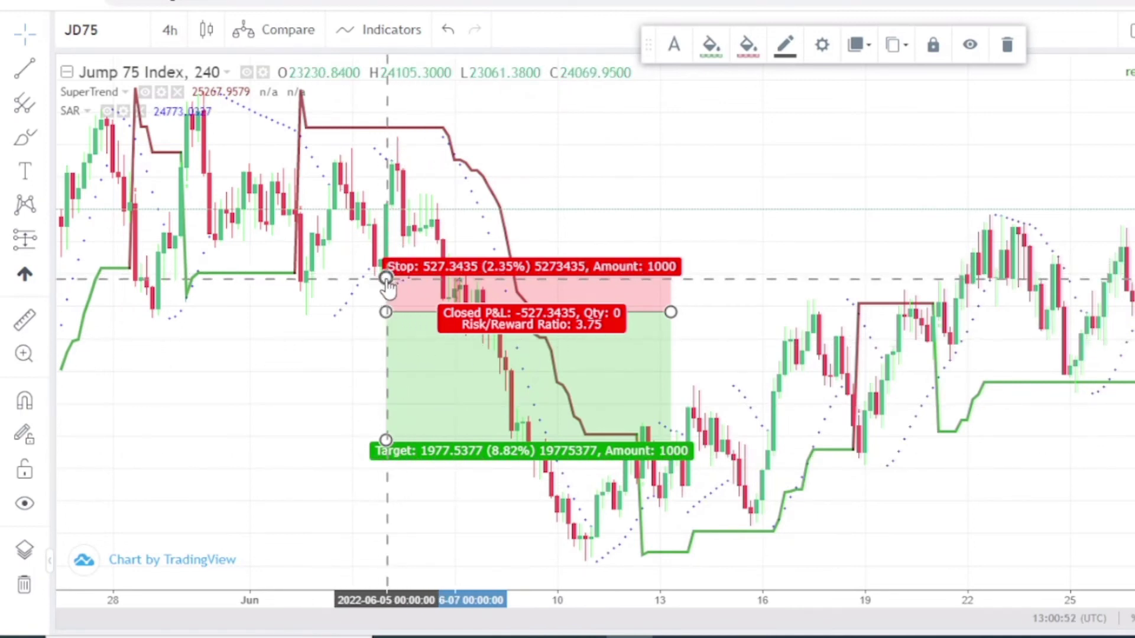
left_click_drag(385, 278, 387, 286)
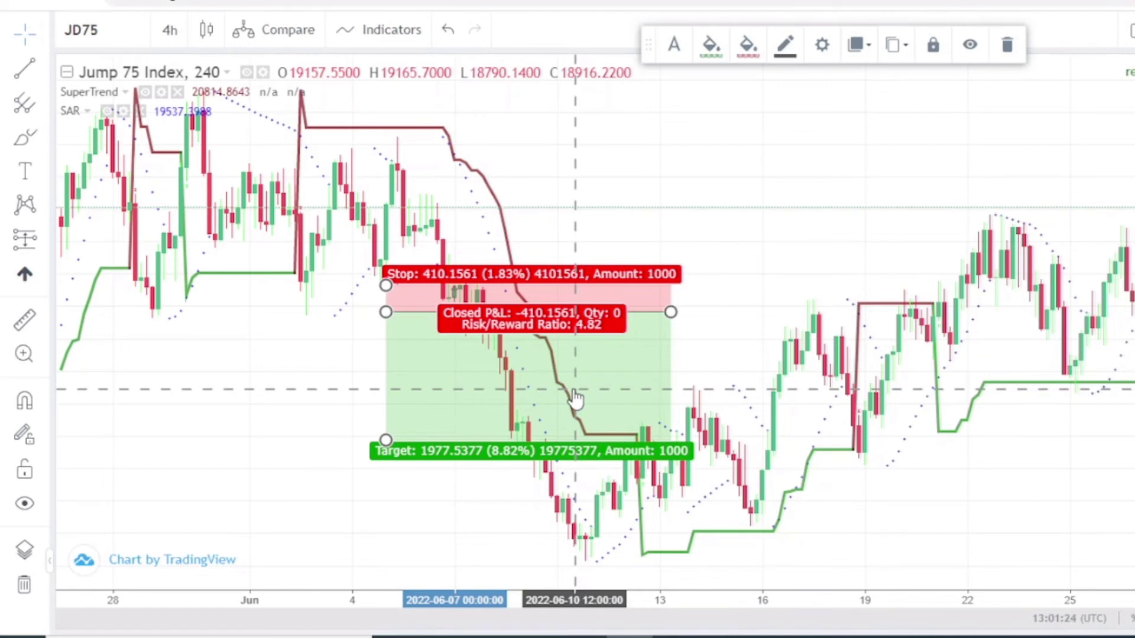
Review the short position's style, coordinates and visibility settings, and delete the drawing from the chart
double_click(635, 365)
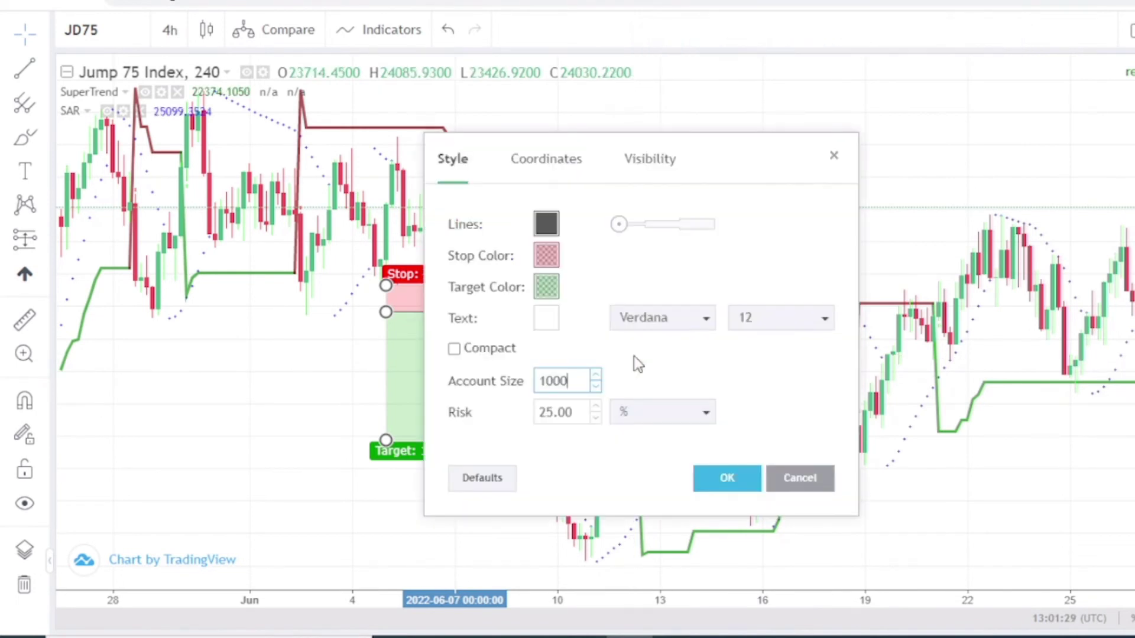
left_click(551, 169)
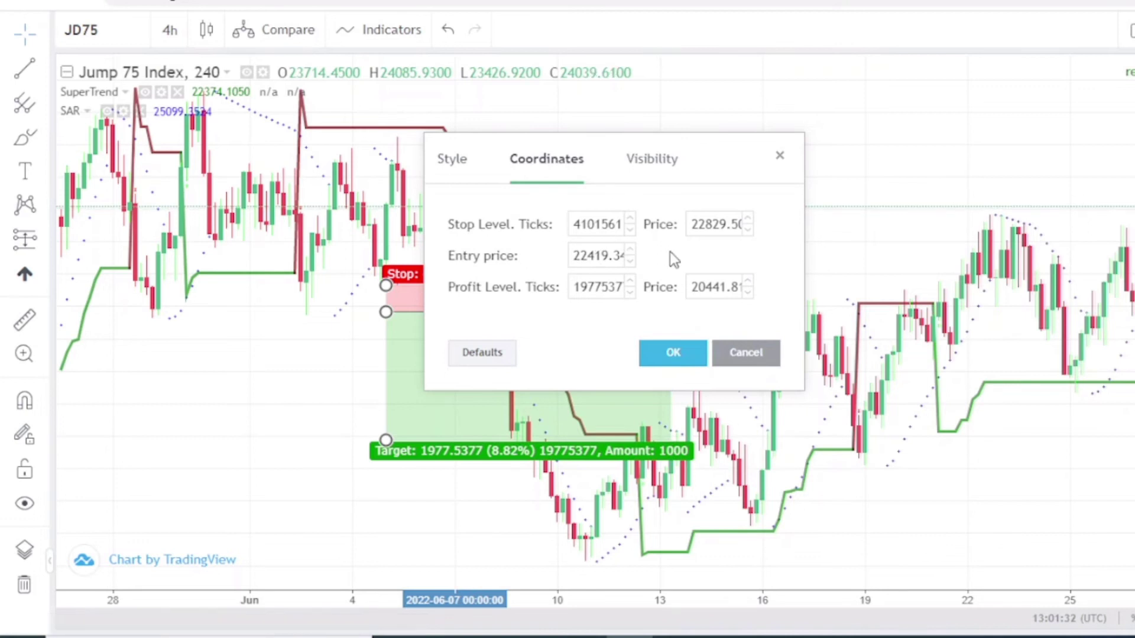
left_click(654, 163)
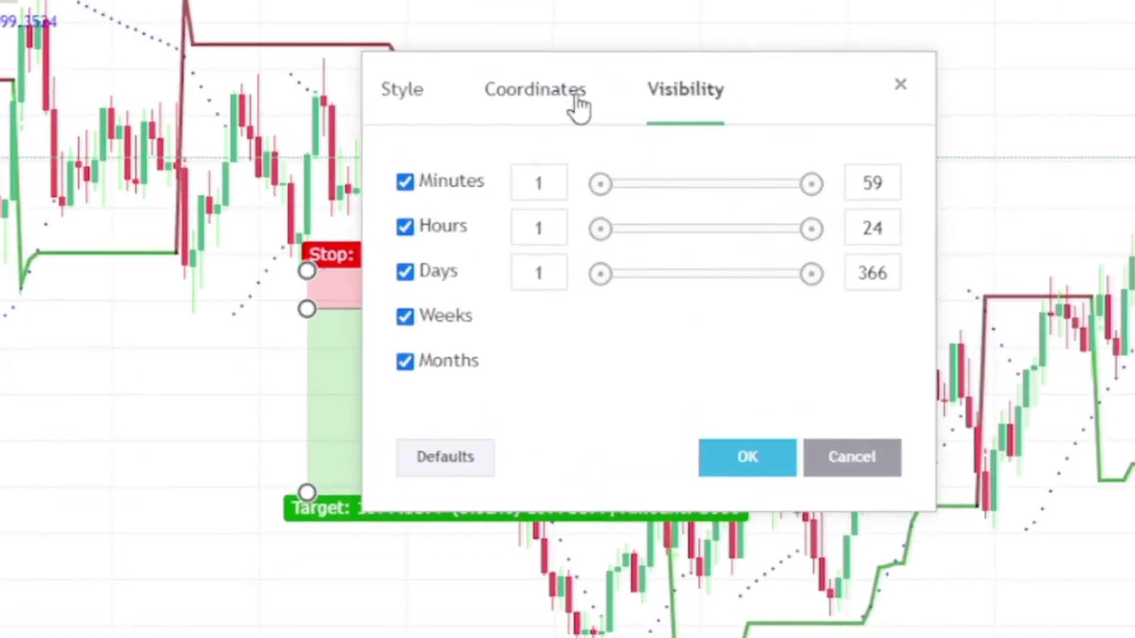
left_click(559, 163)
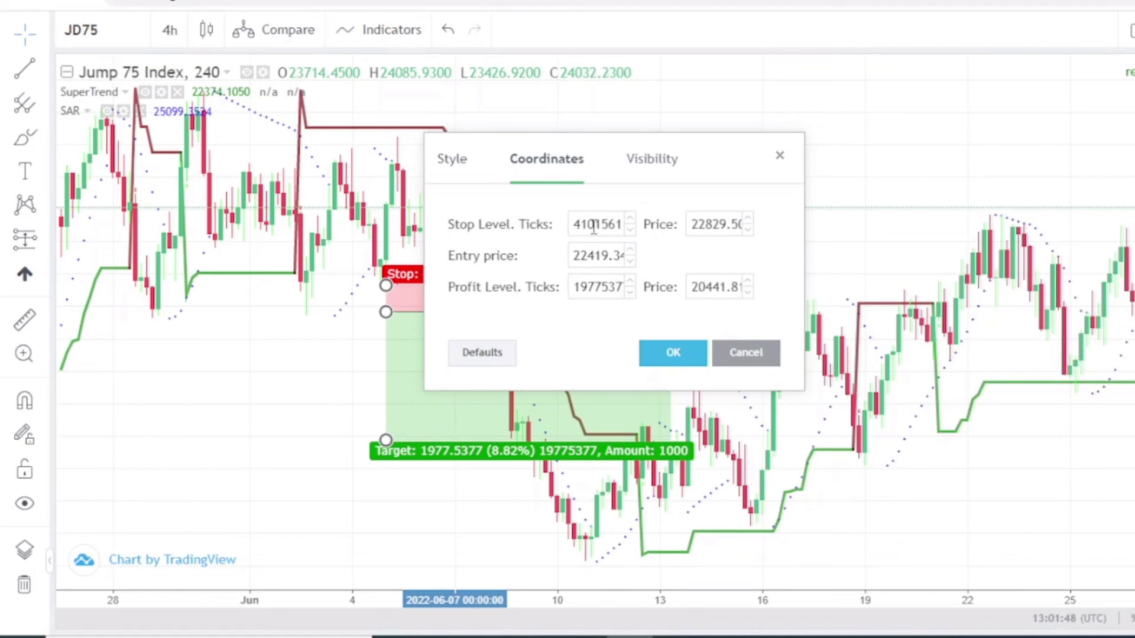
left_click(738, 353)
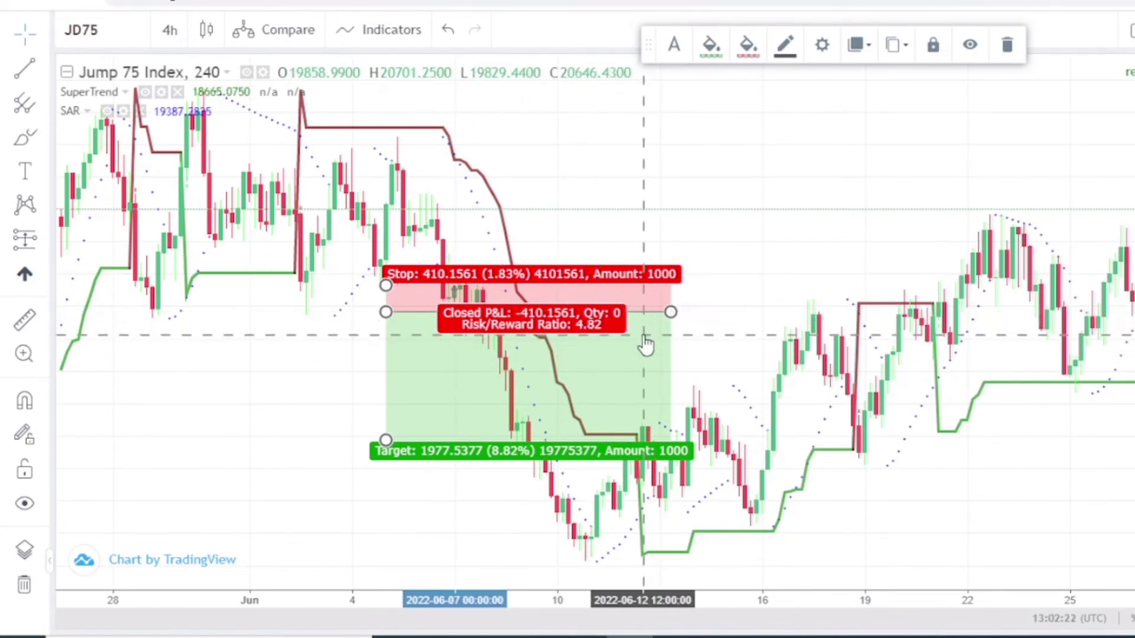
left_click(1015, 47)
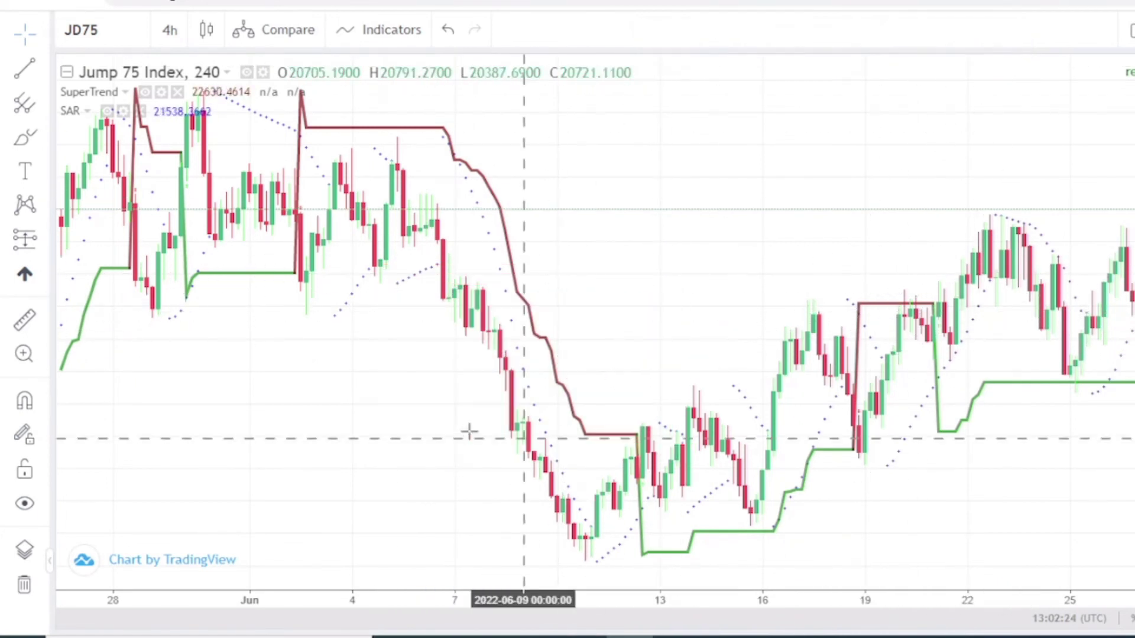